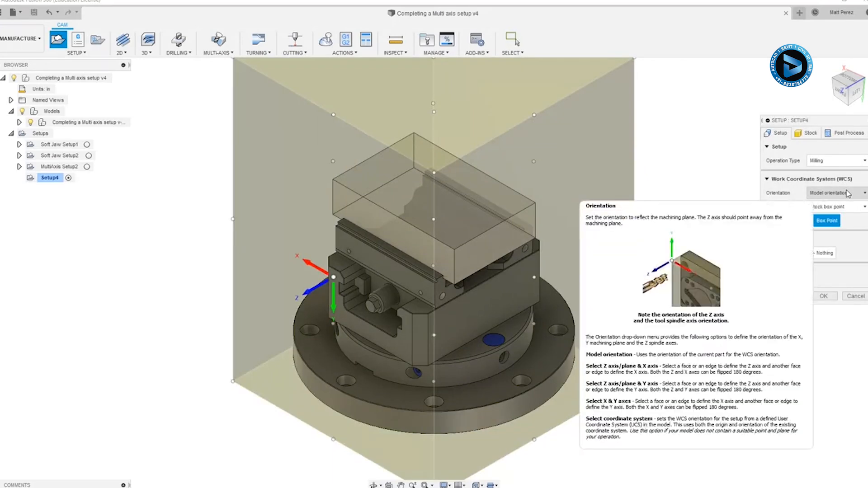
# Step: Orient Setup4's work coordinate system by Z axis and X axis, using the model's Y axis as Z and flipping it
pyautogui.click(848, 193)
pyautogui.click(843, 216)
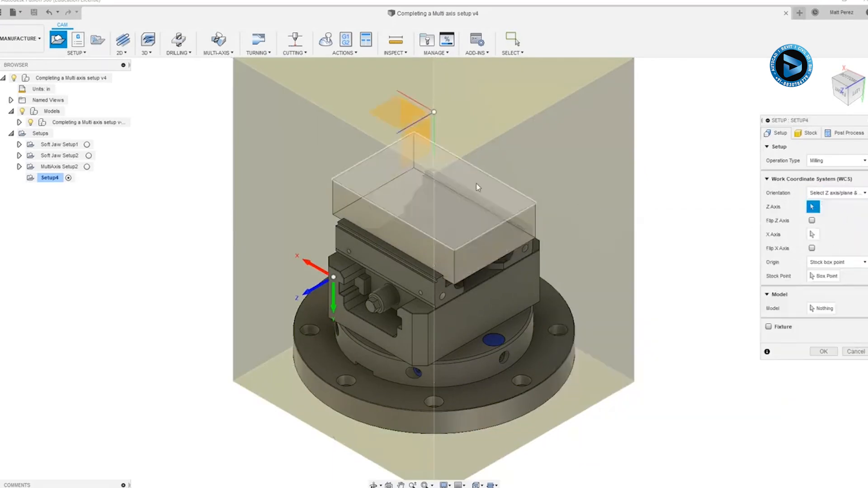
pyautogui.click(435, 124)
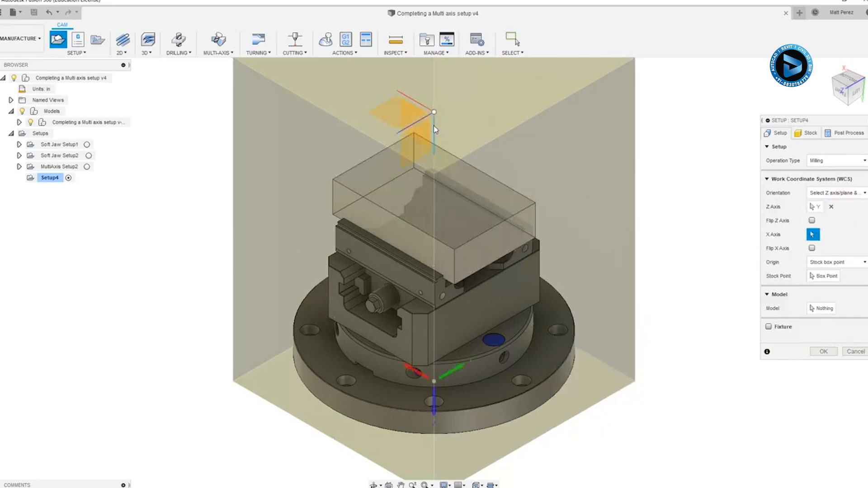
pyautogui.click(812, 221)
pyautogui.scroll(-2, 555, 407)
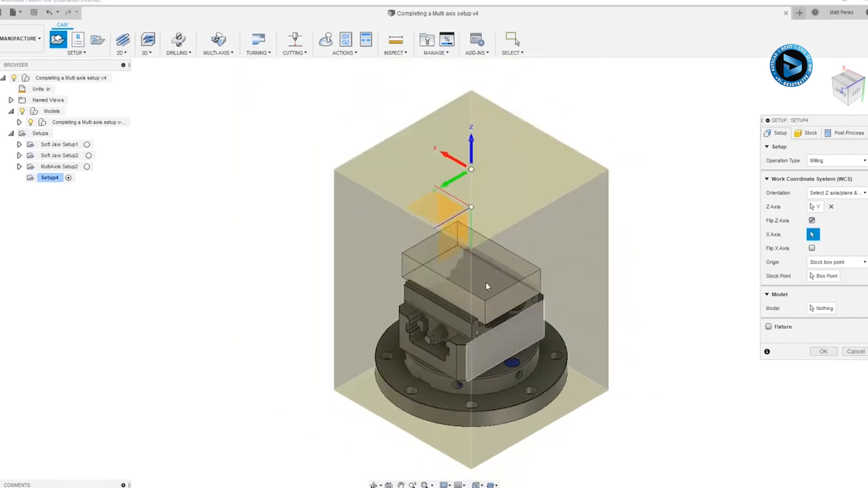
pyautogui.scroll(2, 464, 188)
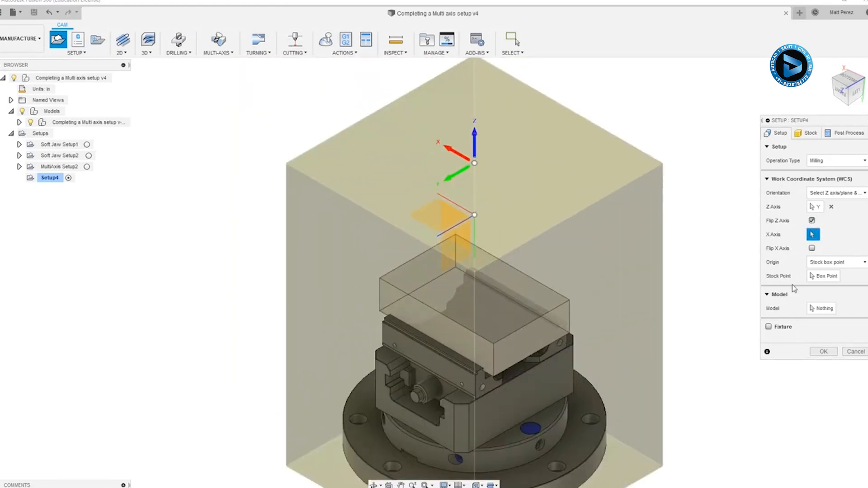
# Step: Assign the Ready To Machine body of the Stock:1 component as the setup's model
pyautogui.click(821, 309)
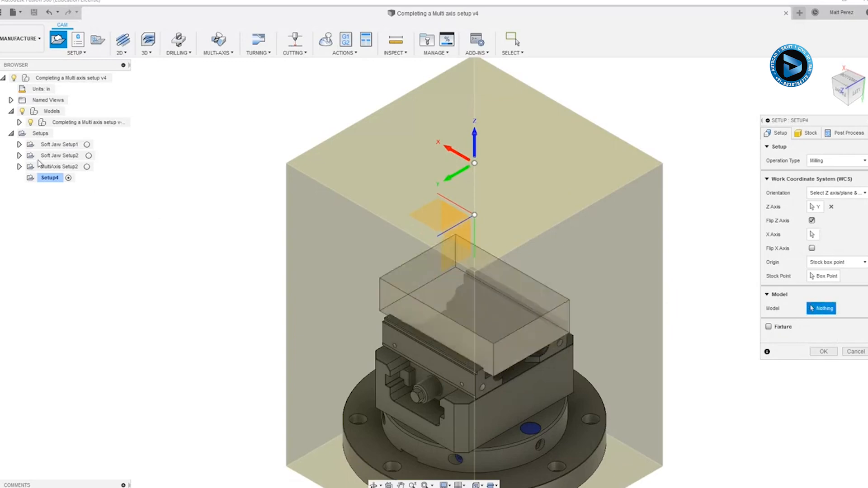
pyautogui.click(19, 122)
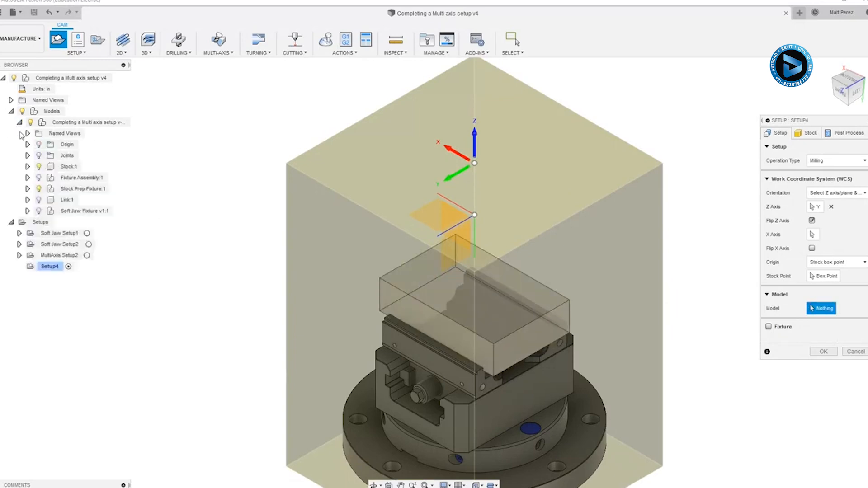
pyautogui.click(27, 166)
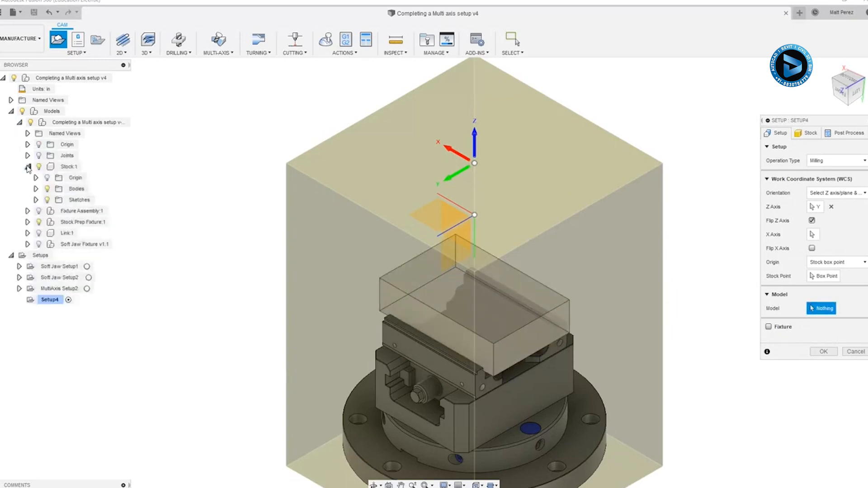
pyautogui.click(35, 188)
pyautogui.click(113, 204)
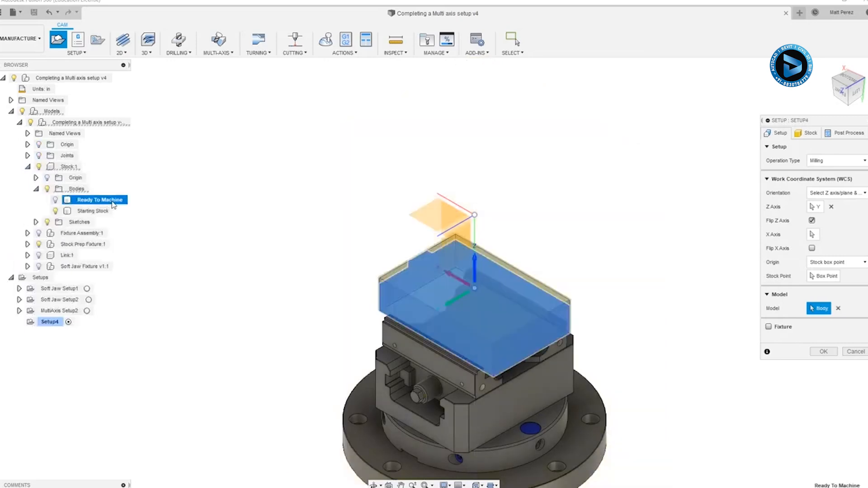
pyautogui.scroll(5, 491, 319)
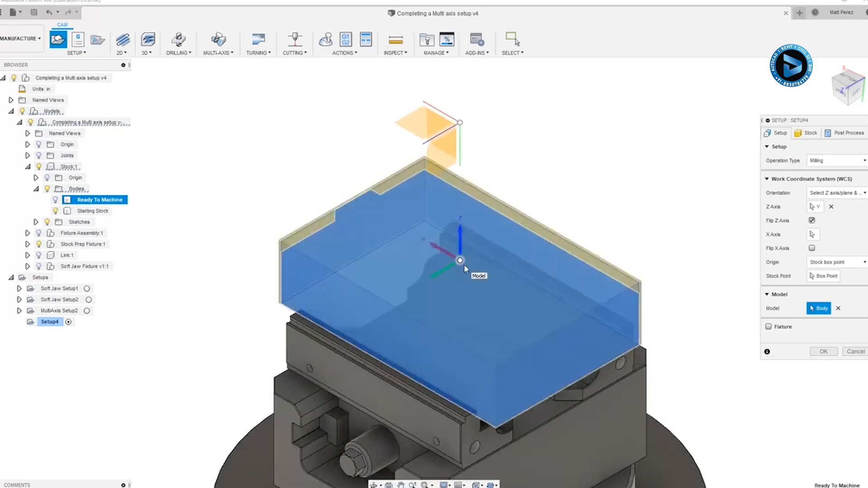
# Step: Flip the X axis and place the work origin on the upper back corner point of the stock box
pyautogui.click(811, 248)
pyautogui.click(823, 276)
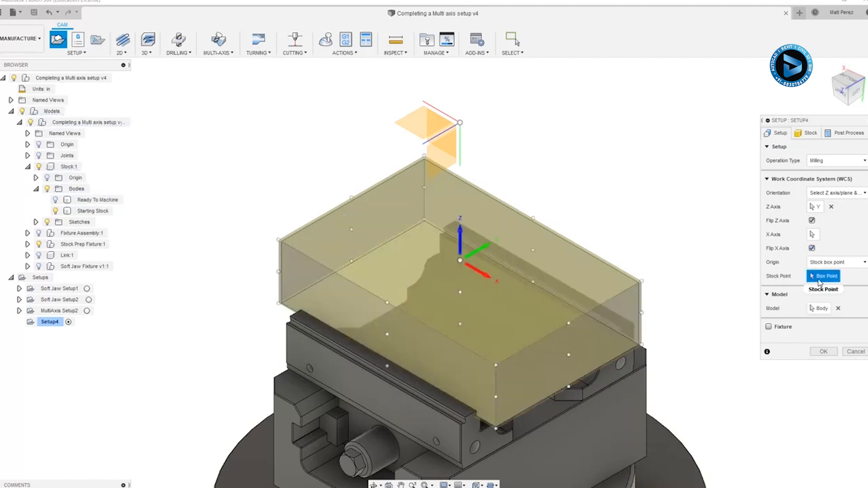
pyautogui.click(425, 156)
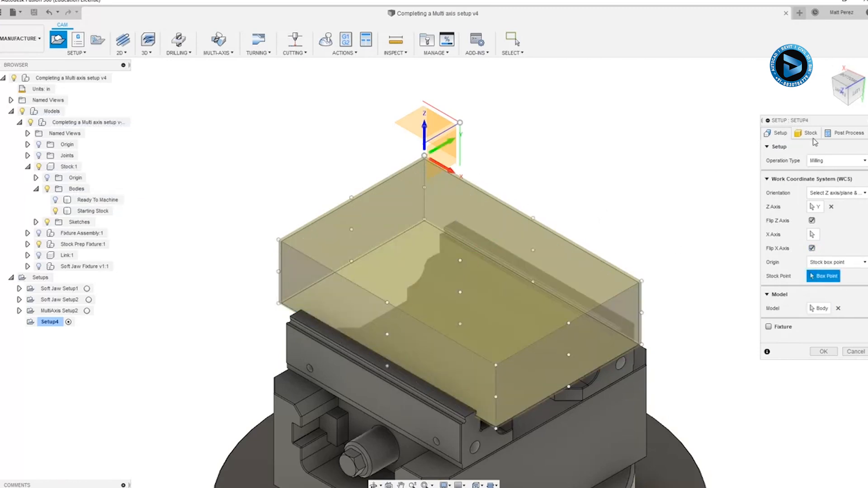
# Step: Define the stock from the Starting Stock solid, and swap body visibility so Starting Stock is hidden and Ready To Machine shown
pyautogui.click(813, 134)
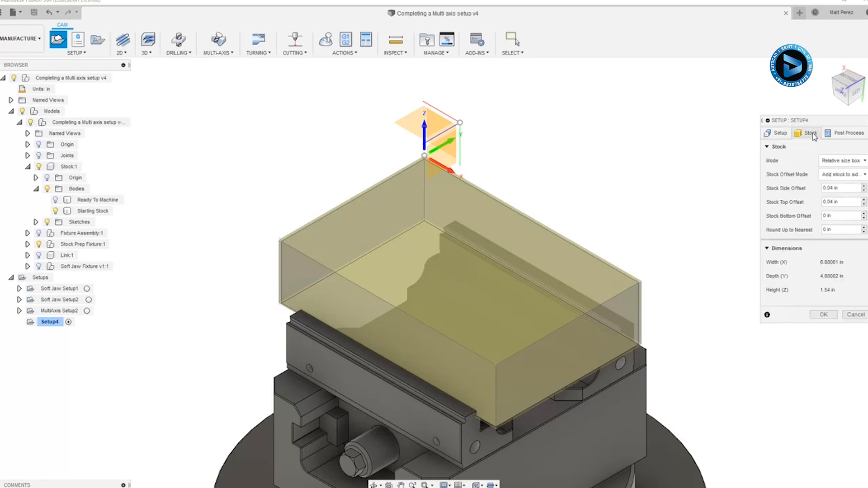
pyautogui.click(852, 164)
pyautogui.click(843, 234)
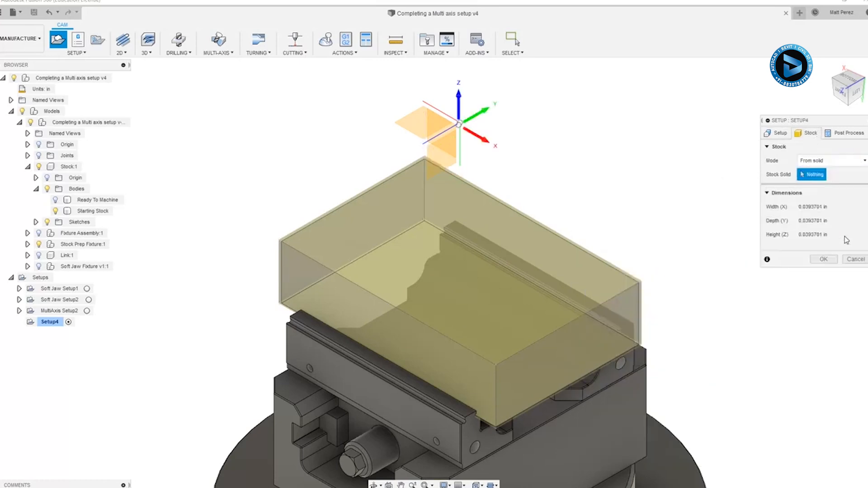
pyautogui.click(475, 229)
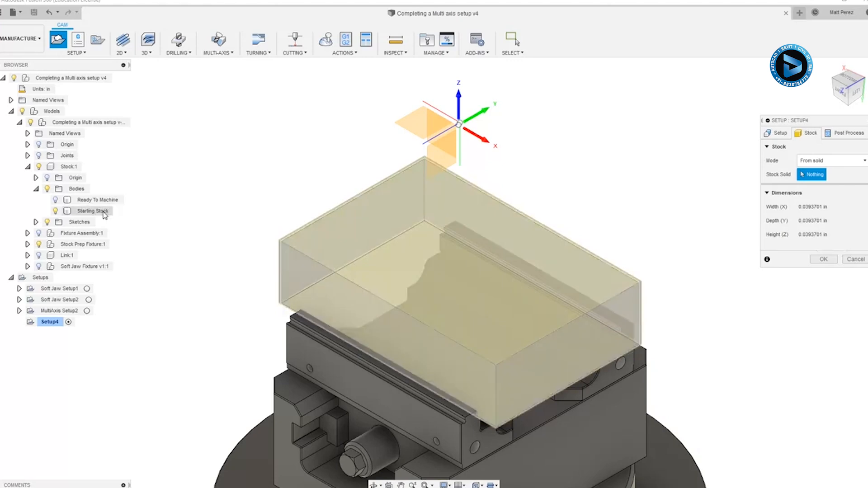
pyautogui.click(103, 212)
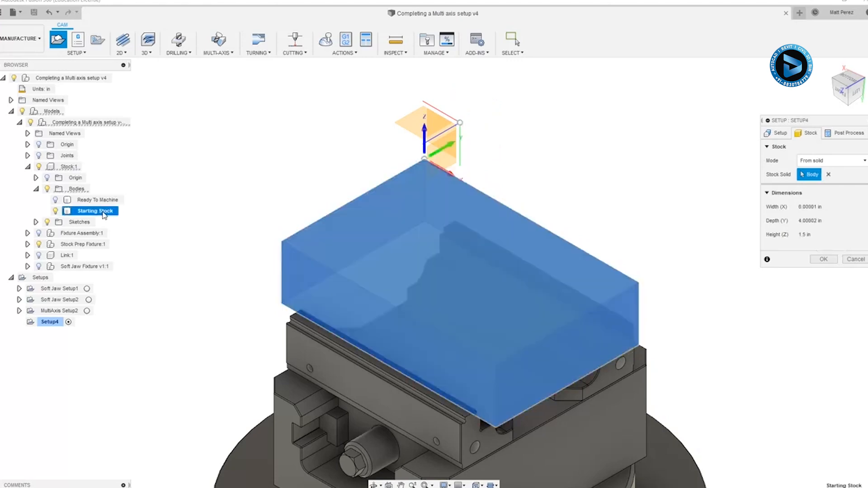
pyautogui.click(56, 200)
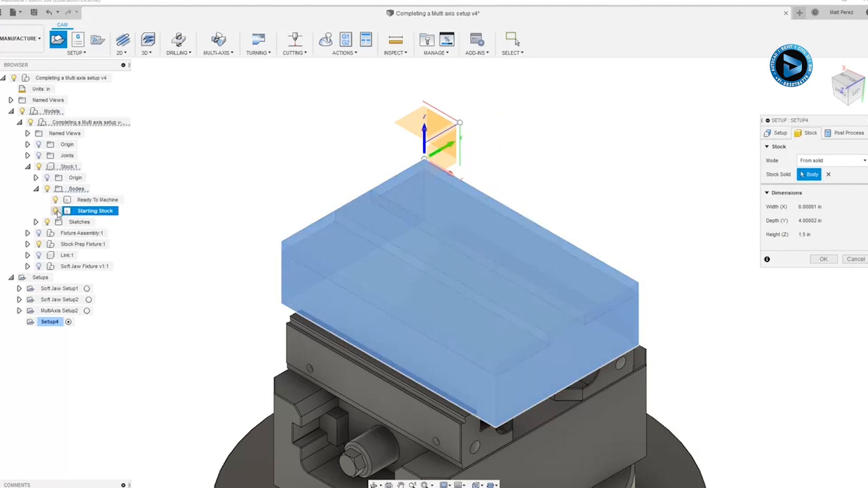
pyautogui.click(55, 211)
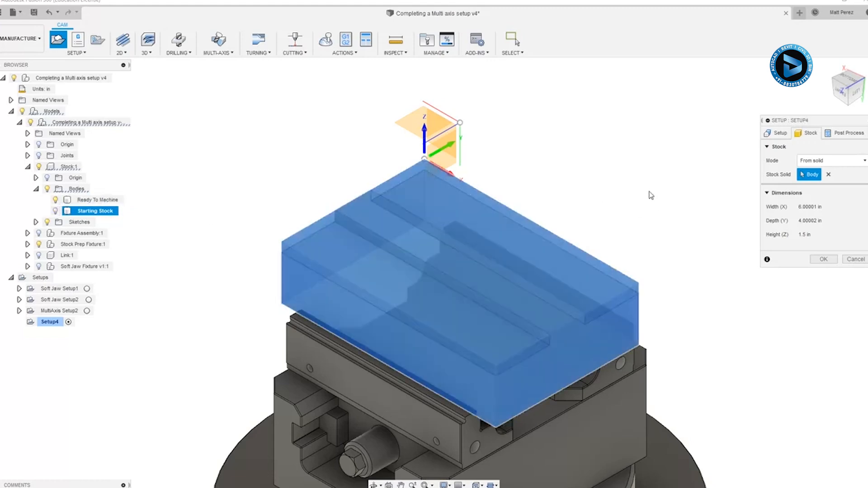
# Step: Enable the setup's fixture option, assign Stock Prep Fixture:1 as the fixture and list its components
pyautogui.click(781, 134)
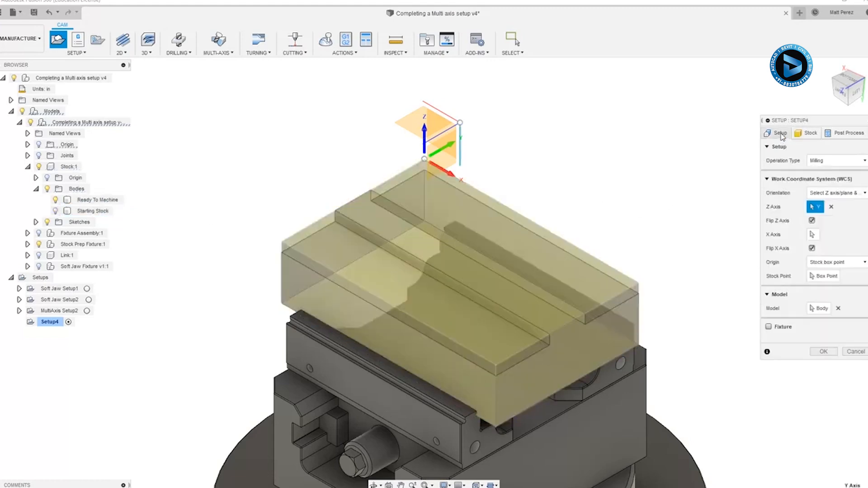
pyautogui.click(768, 326)
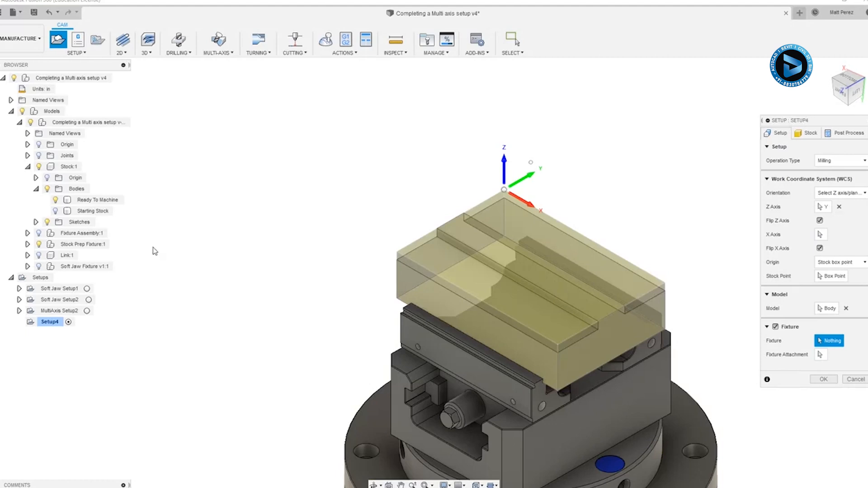
pyautogui.click(81, 245)
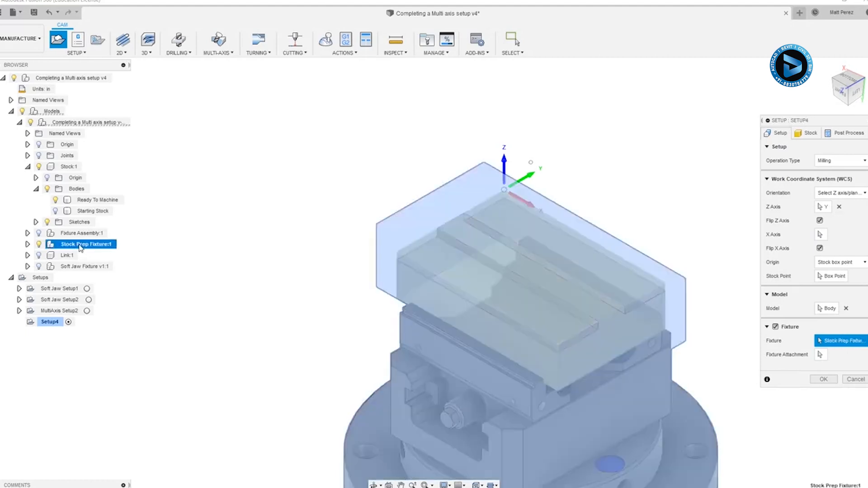
pyautogui.scroll(-3, 258, 213)
pyautogui.scroll(3, 542, 305)
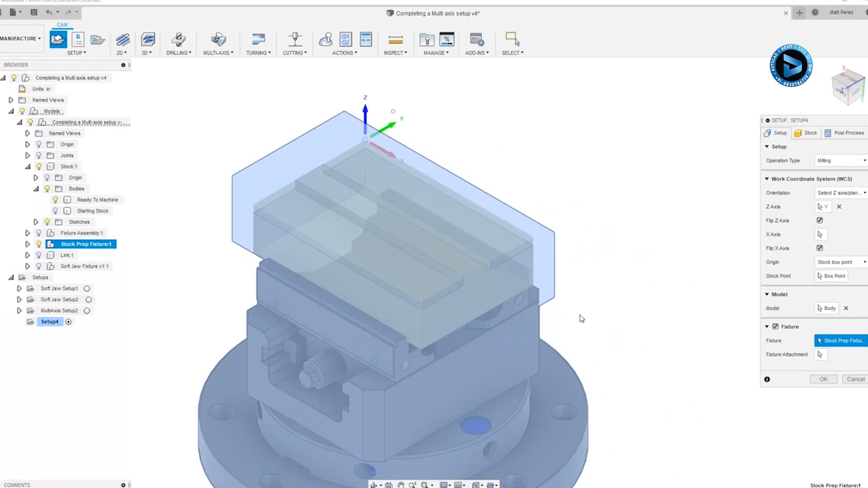
pyautogui.keyDown('shift'); pyautogui.moveTo(622, 331); pyautogui.dragTo(604, 303, button='middle'); pyautogui.keyUp('shift')
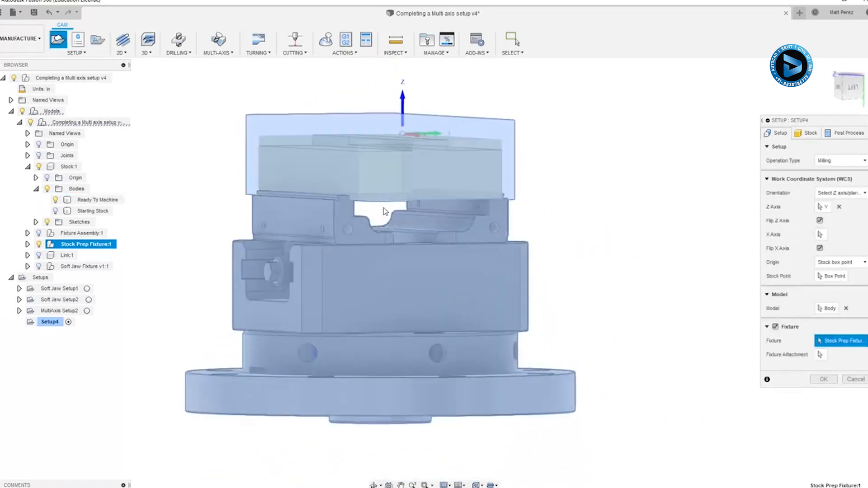
pyautogui.click(28, 244)
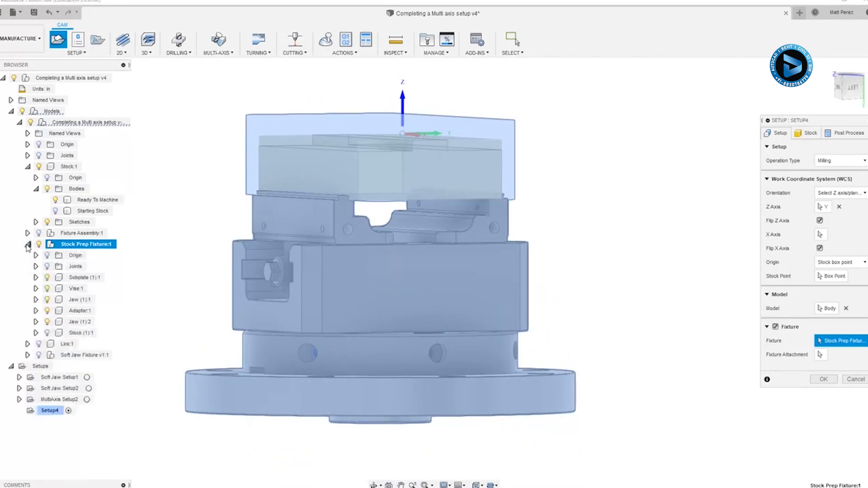
# Step: Try to remove the Stock (1):1 component from the fixture selection
pyautogui.click(47, 333)
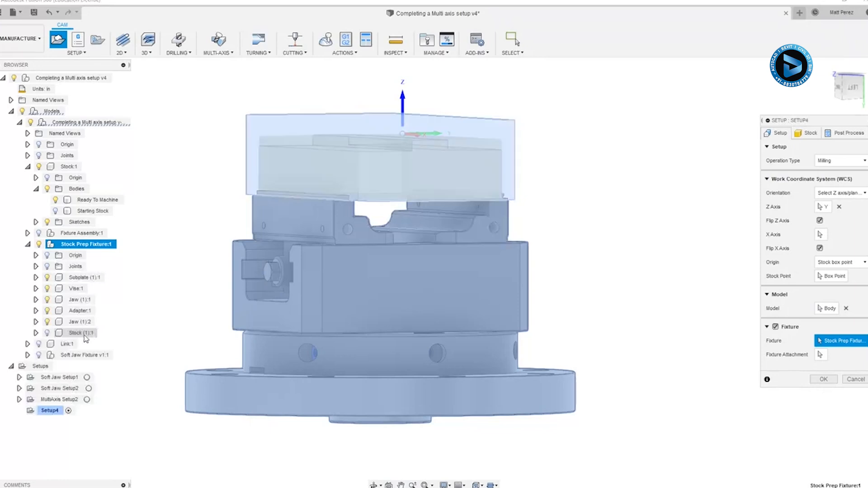
pyautogui.click(81, 335)
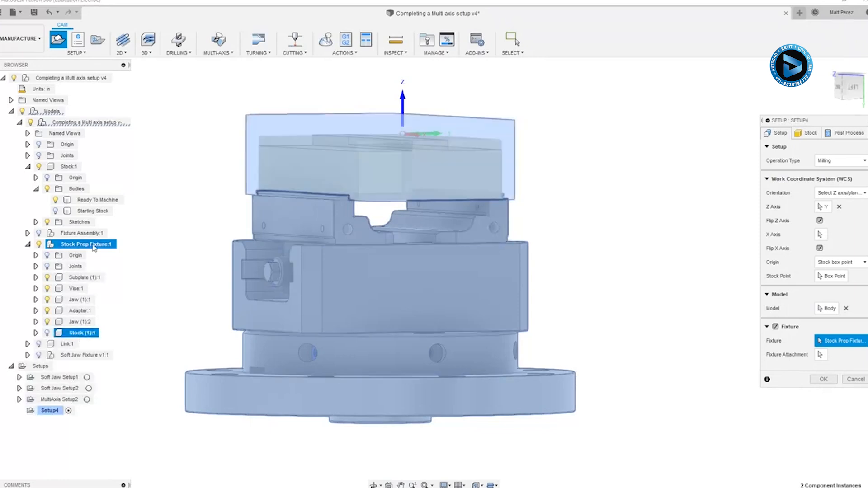
pyautogui.click(776, 327)
pyautogui.click(775, 327)
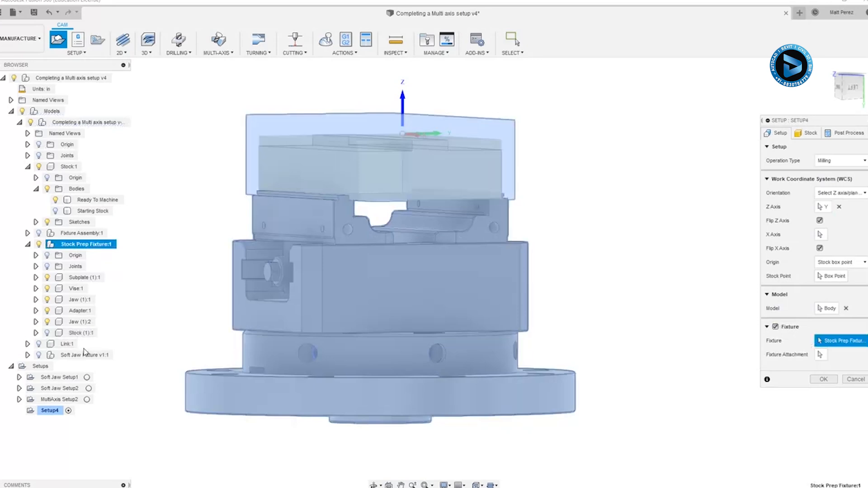
# Step: Replace the whole-assembly fixture selection with Subplate (1):1, Vise:1, Jaw (1):1, Adapter:1 and Jaw (1):2
pyautogui.keyDown('ctrl'); pyautogui.click(77, 311); pyautogui.keyUp('ctrl')
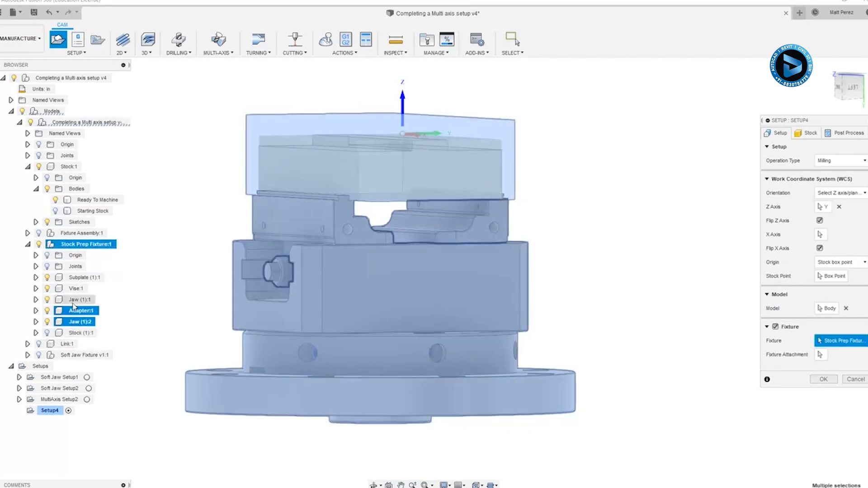
pyautogui.keyDown('ctrl'); pyautogui.click(74, 299); pyautogui.keyUp('ctrl')
pyautogui.keyDown('ctrl'); pyautogui.click(73, 290); pyautogui.keyUp('ctrl')
pyautogui.keyDown('ctrl'); pyautogui.click(71, 278); pyautogui.keyUp('ctrl')
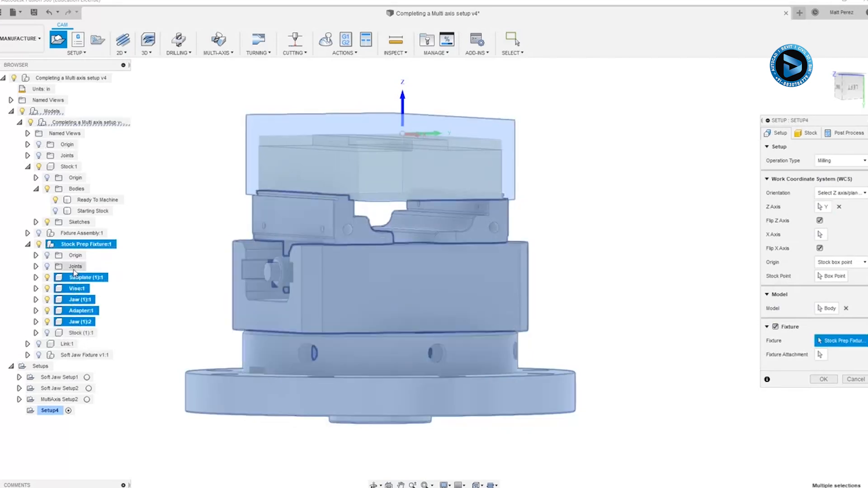
pyautogui.keyDown('ctrl'); pyautogui.click(78, 245); pyautogui.keyUp('ctrl')
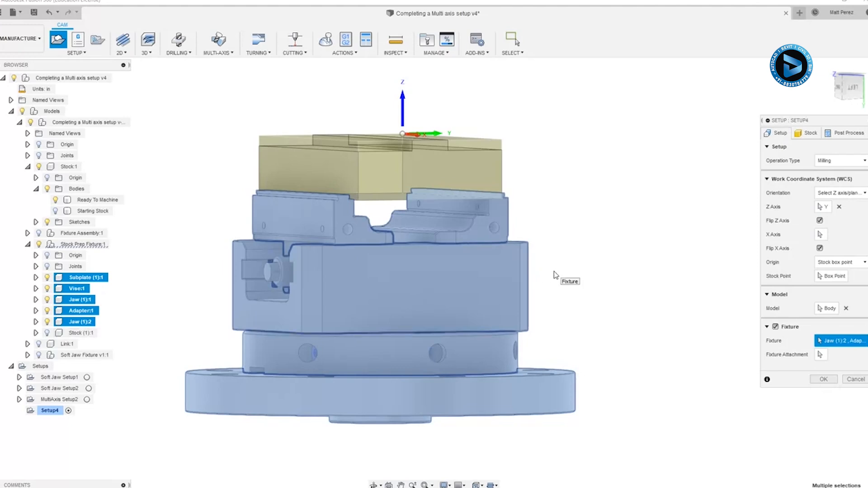
pyautogui.keyDown('shift'); pyautogui.moveTo(548, 260); pyautogui.dragTo(577, 261, button='middle'); pyautogui.keyUp('shift')
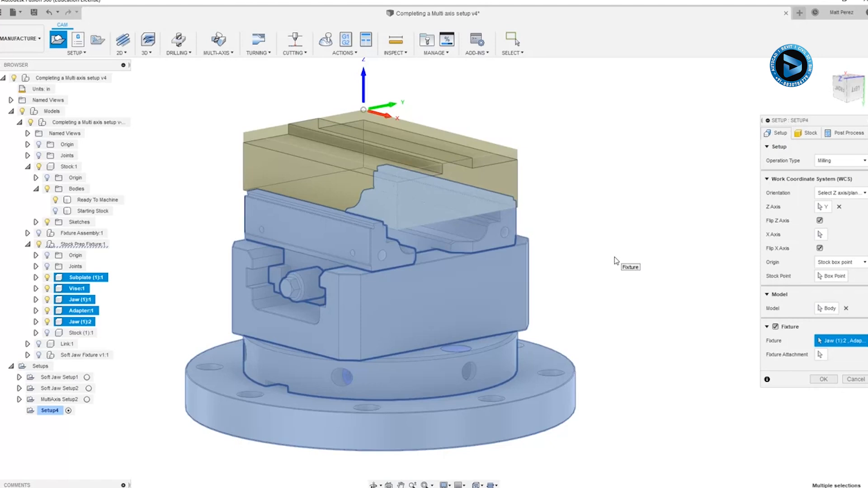
# Step: Set the program number to 10011 and the program comment to Stock Prep, and finish the setup
pyautogui.click(842, 135)
pyautogui.click(845, 159)
pyautogui.moveTo(846, 160); pyautogui.dragTo(822, 157)
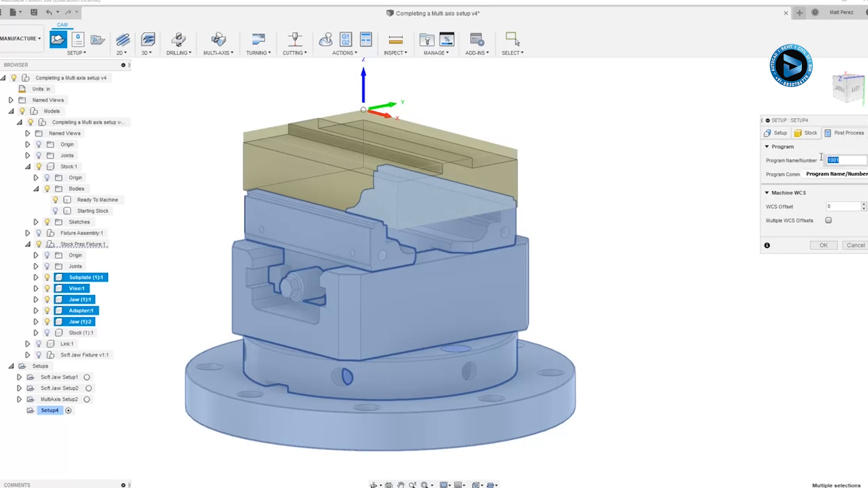
pyautogui.write('10')
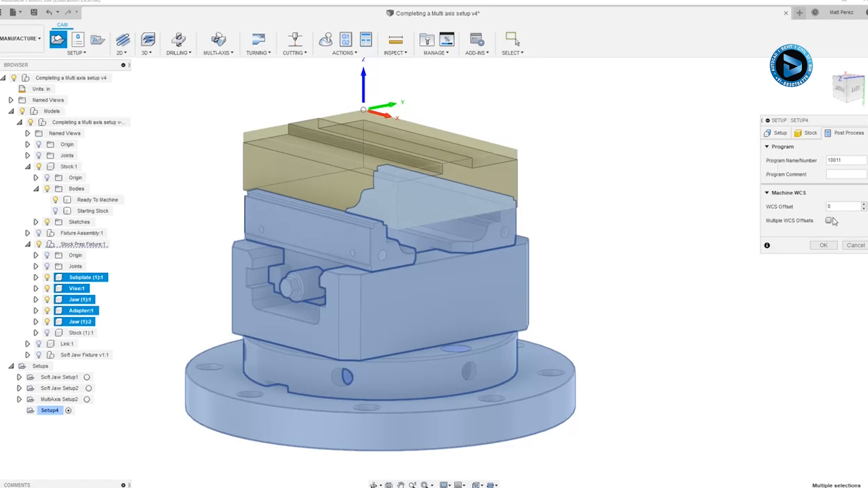
pyautogui.click(836, 176)
pyautogui.write('Stock Prep')
pyautogui.click(822, 245)
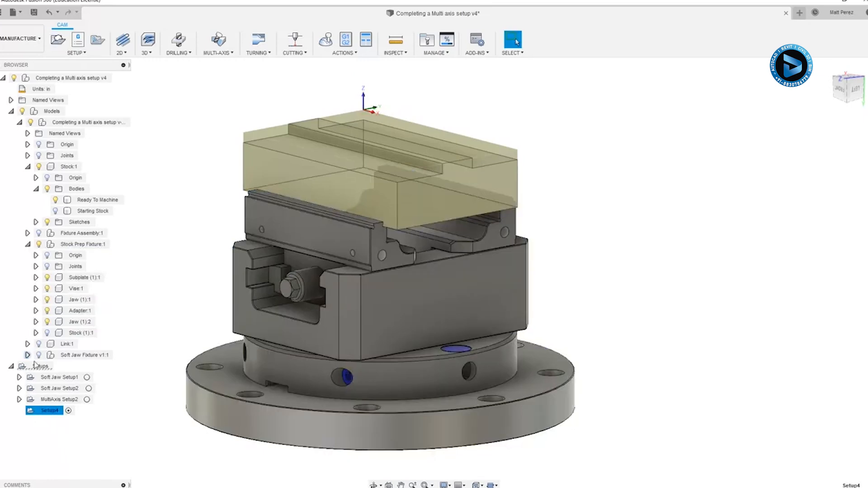
# Step: Inspect the stock and coordinate system orientation of Soft Jaw Setup1, Soft Jaw Setup2 and MultiAxis Setup2
pyautogui.click(45, 377)
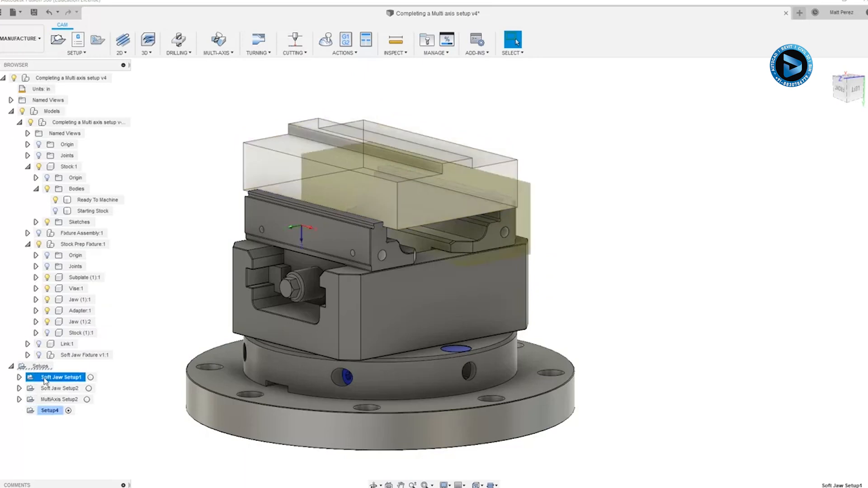
pyautogui.click(53, 389)
pyautogui.click(53, 400)
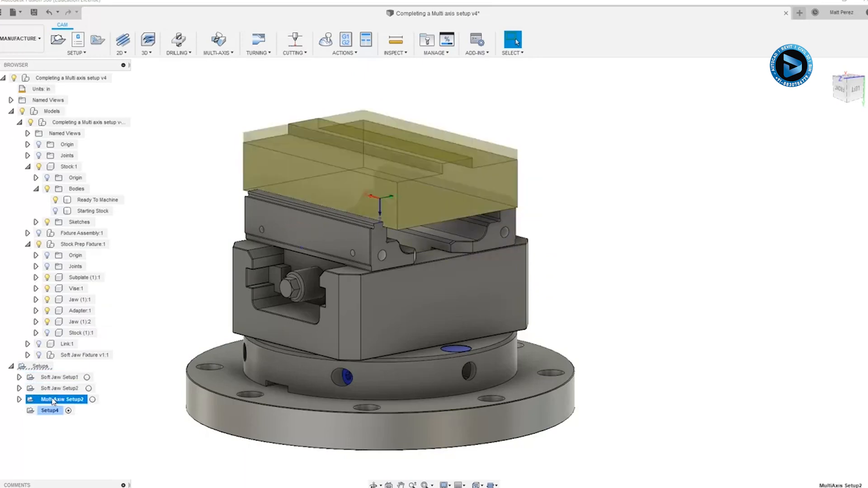
# Step: Rename Setup4 as Stock Prep and reorder it between Soft Jaw Setup2 and MultiAxis Setup2
pyautogui.click(51, 412)
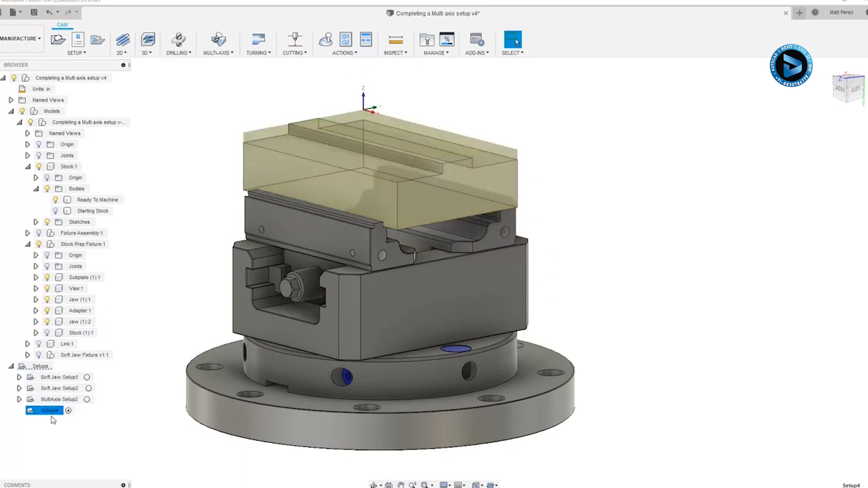
pyautogui.click(50, 412)
pyautogui.write('Stock Prep')
pyautogui.press('Return')
pyautogui.moveTo(42, 411); pyautogui.dragTo(41, 393)
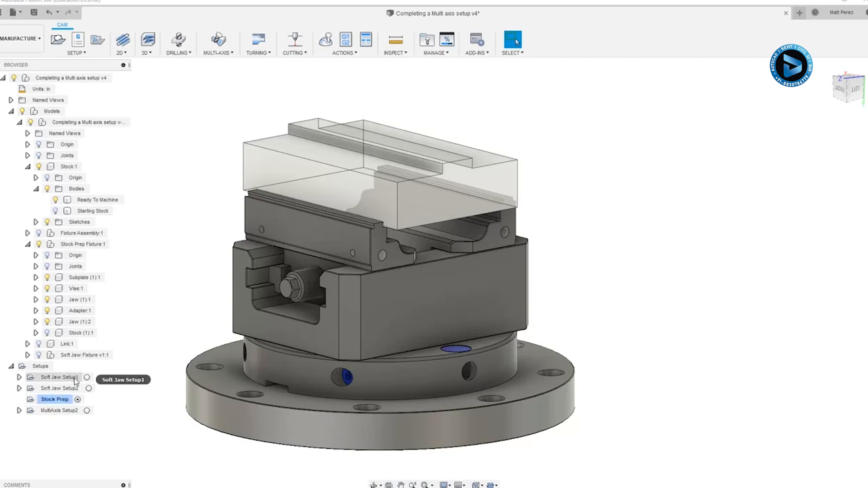
pyautogui.click(61, 400)
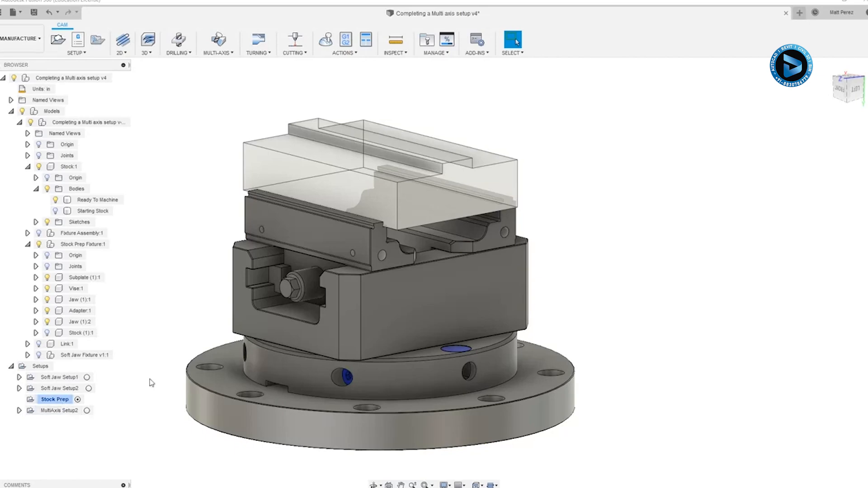
# Step: Save the document as a new version with the description User Saved
pyautogui.scroll(-2, 494, 329)
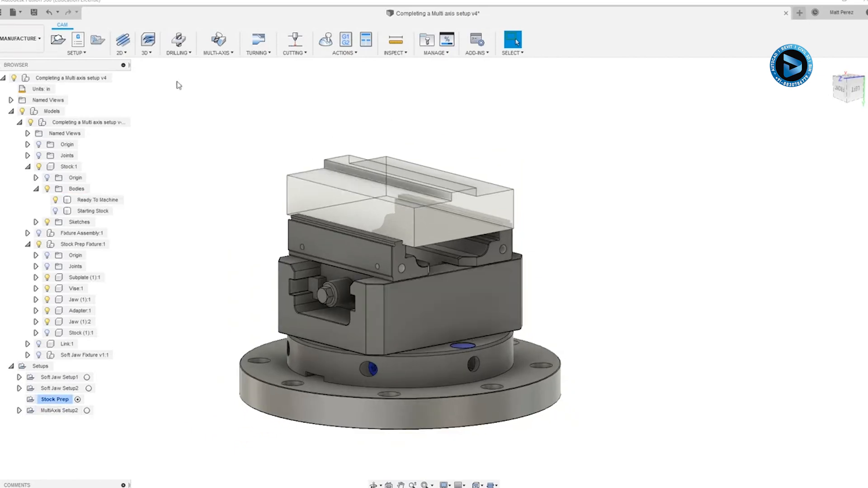
pyautogui.click(33, 12)
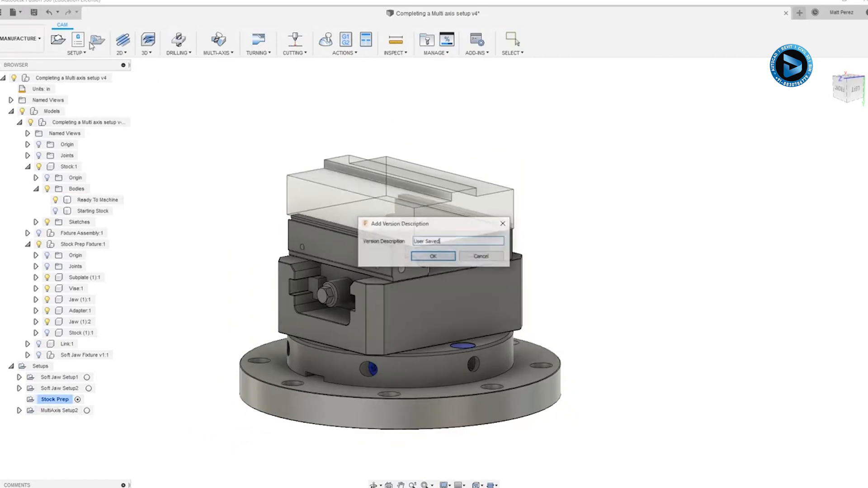
pyautogui.click(432, 257)
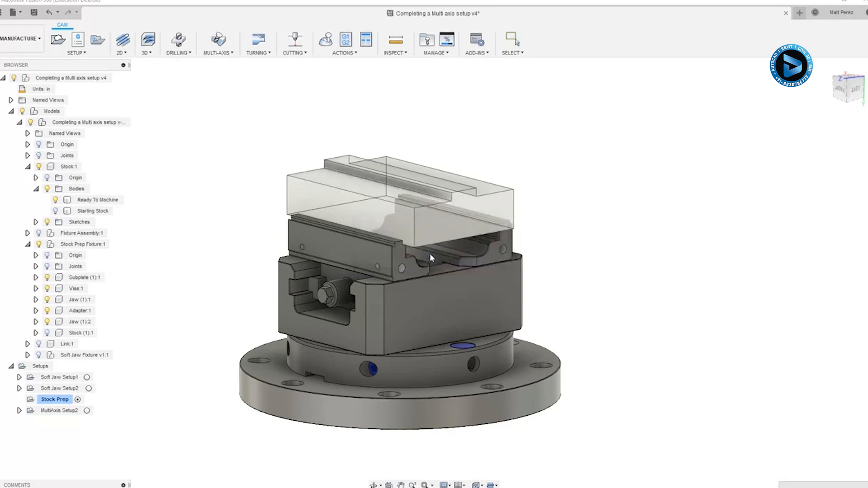